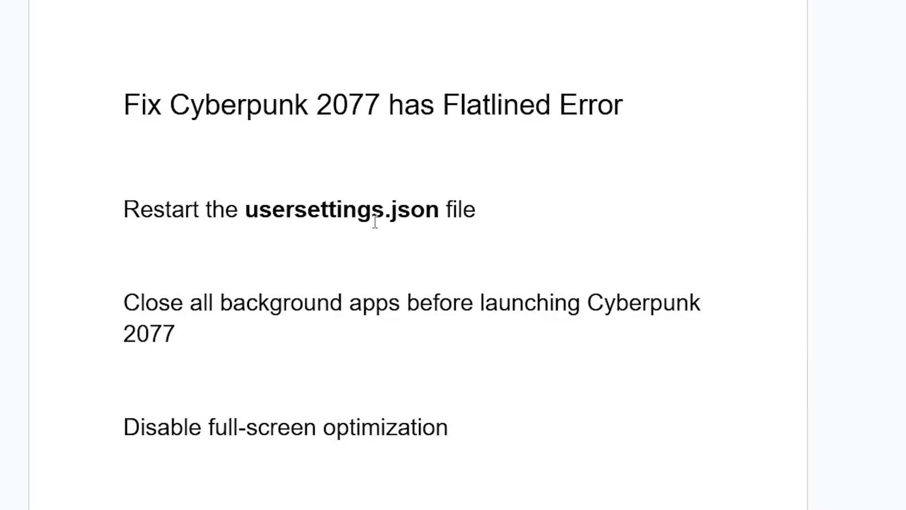
# Go from %appdata% to AppData\Local\CD Projekt Red\Cyberpunk 2077 to reach the UserSettings and CrashInfo files.
pyautogui.press('super+r')
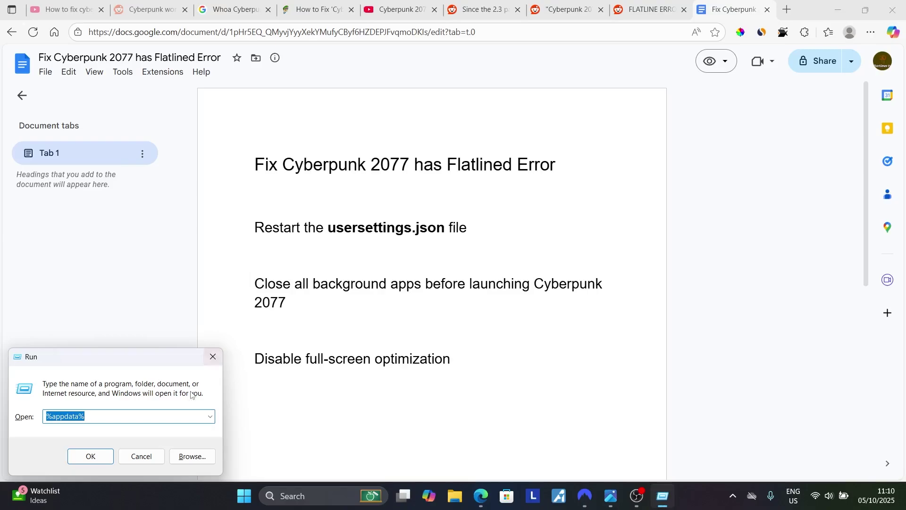
pyautogui.click(127, 415)
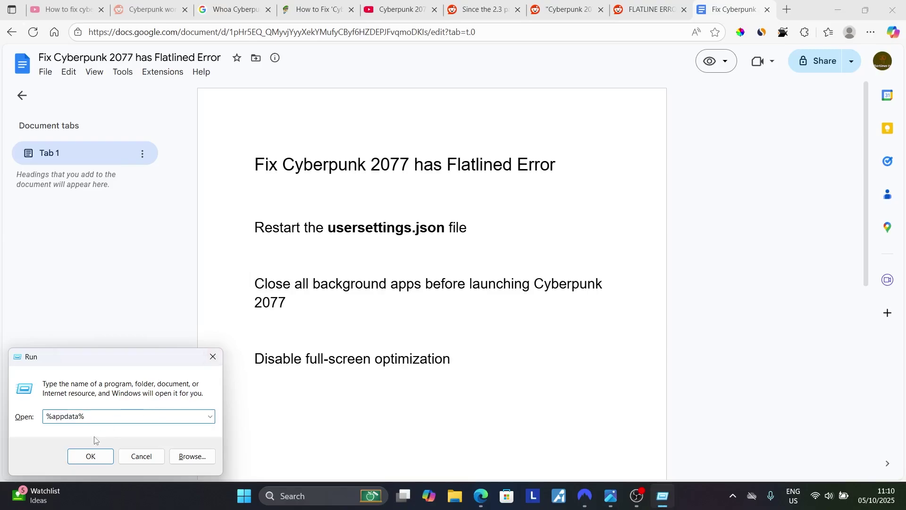
pyautogui.click(91, 457)
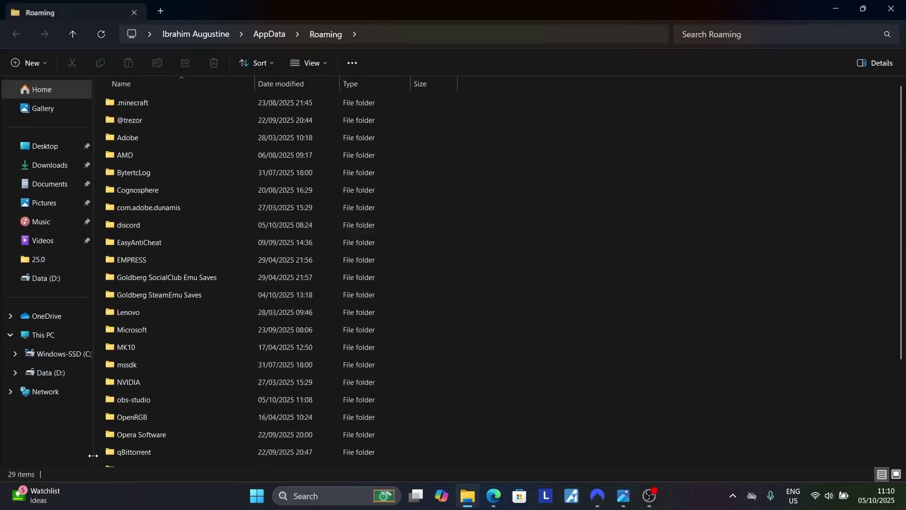
pyautogui.click(274, 34)
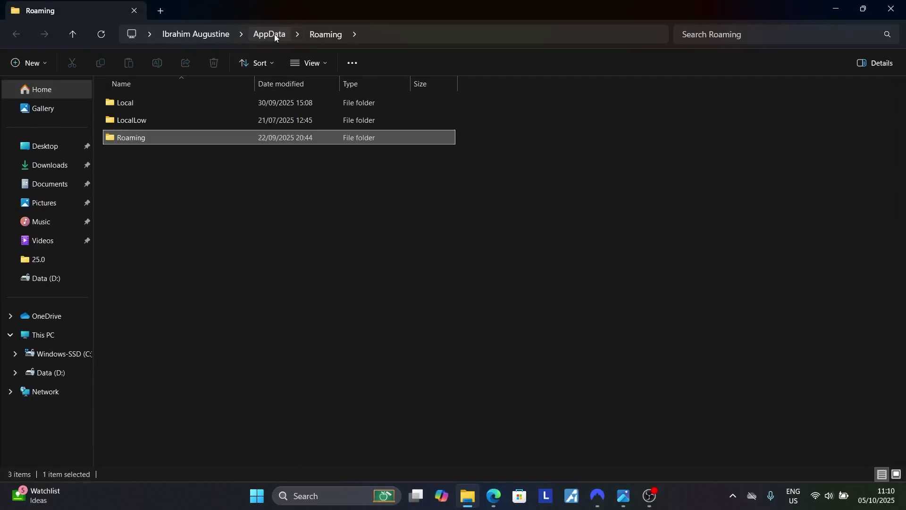
pyautogui.click(166, 103)
pyautogui.doubleClick(167, 103)
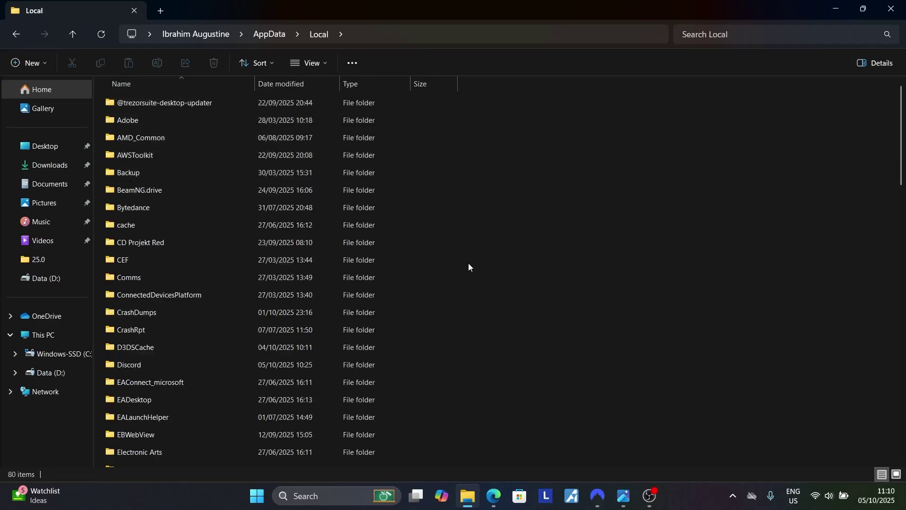
pyautogui.doubleClick(169, 243)
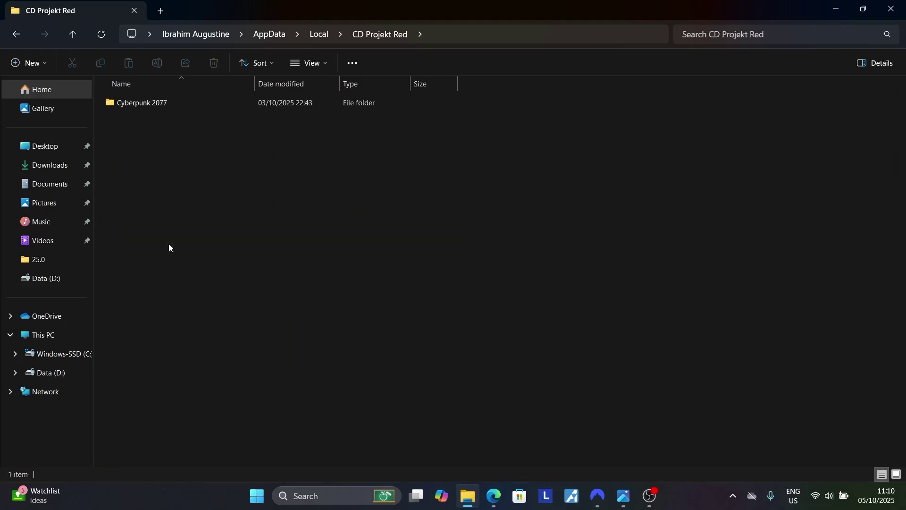
pyautogui.doubleClick(152, 103)
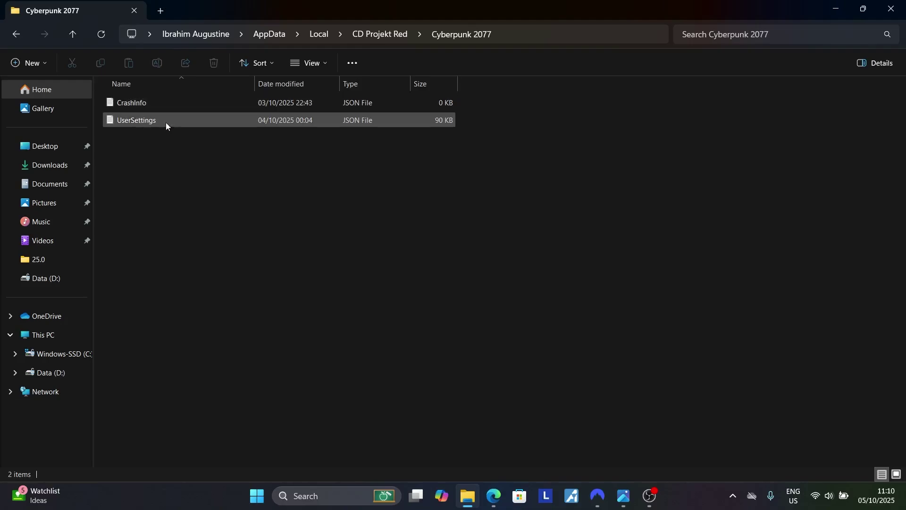
pyautogui.doubleClick(190, 119)
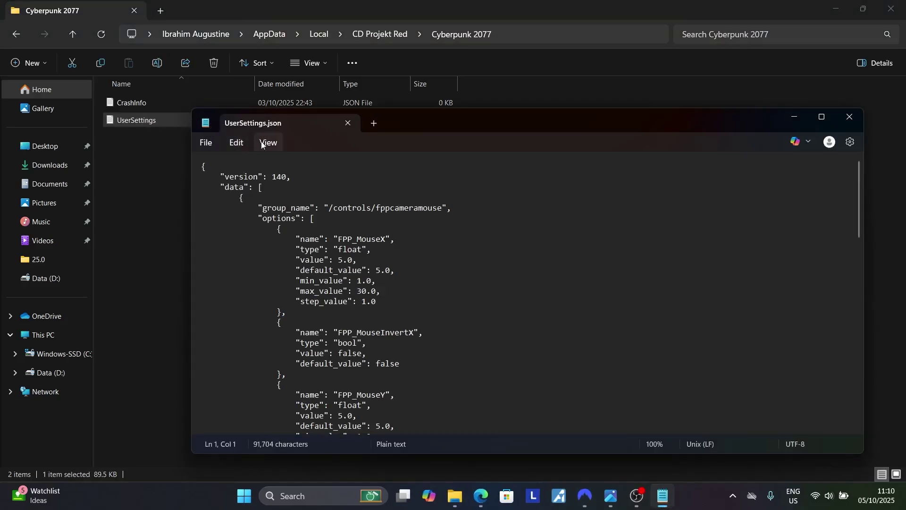
pyautogui.click(795, 117)
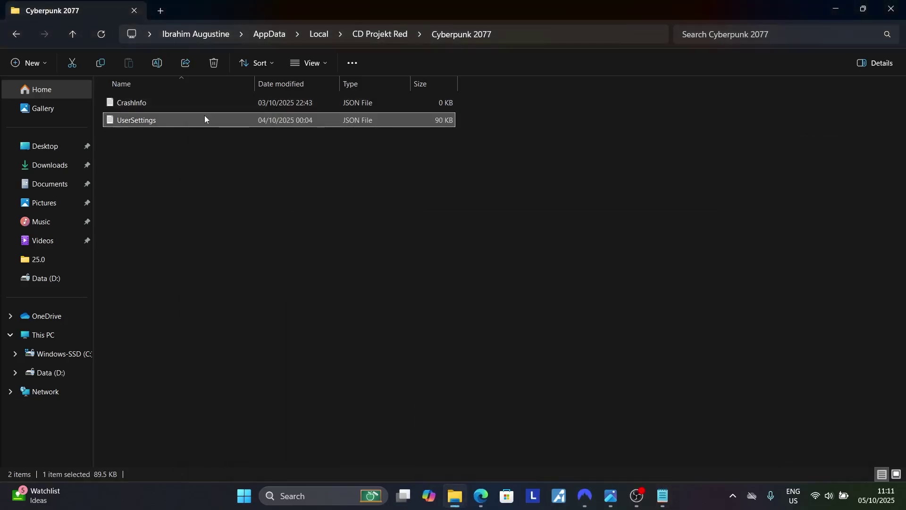
pyautogui.rightClick(205, 121)
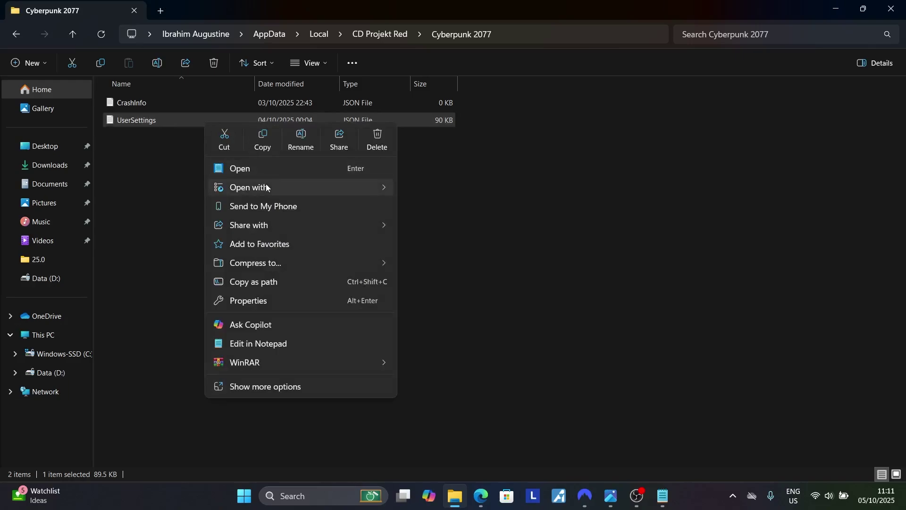
pyautogui.moveTo(273, 187)
pyautogui.click(455, 191)
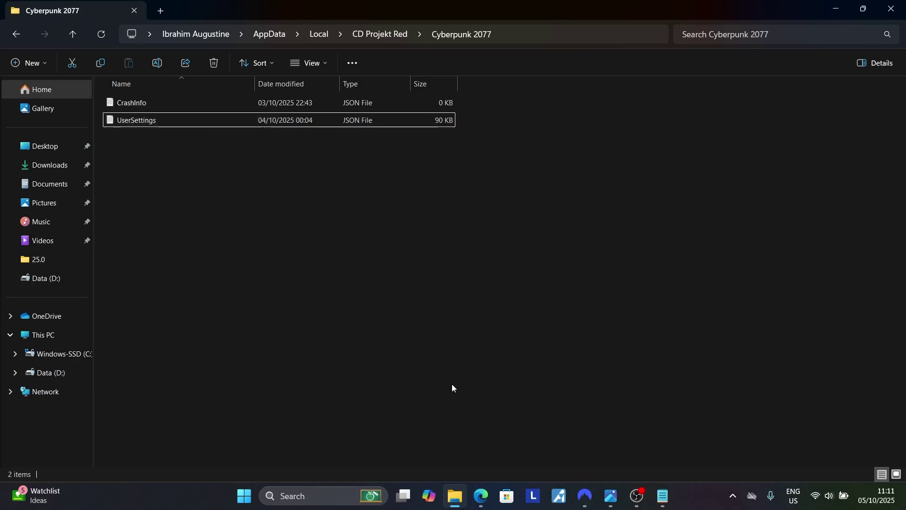
pyautogui.click(662, 497)
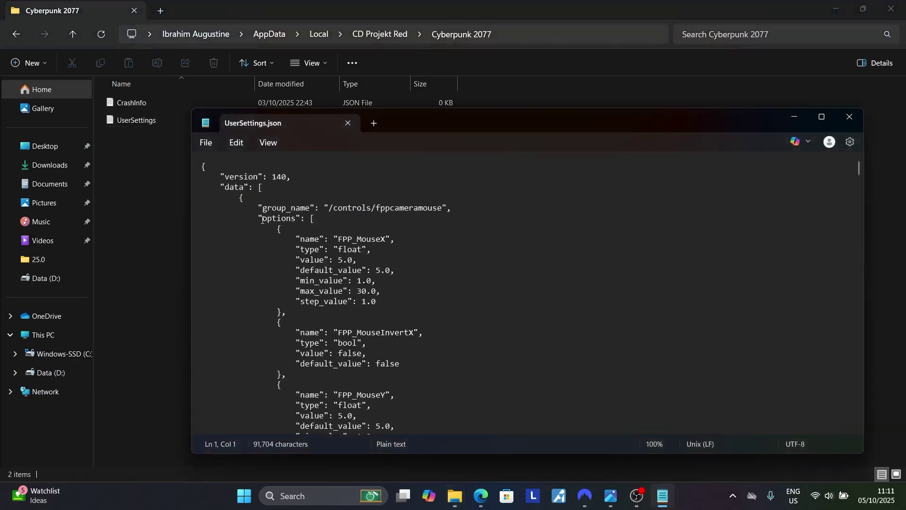
pyautogui.click(246, 194)
pyautogui.hotkey('ctrl', 'a')
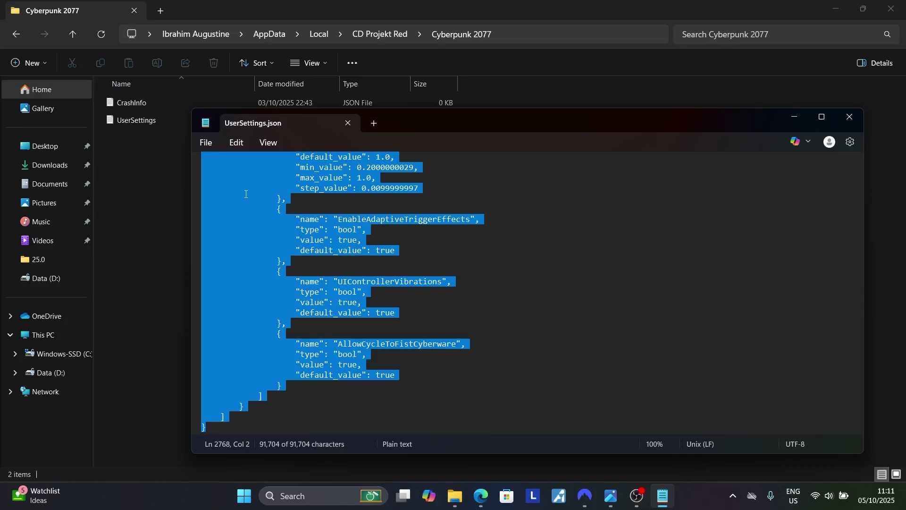
pyautogui.click(850, 117)
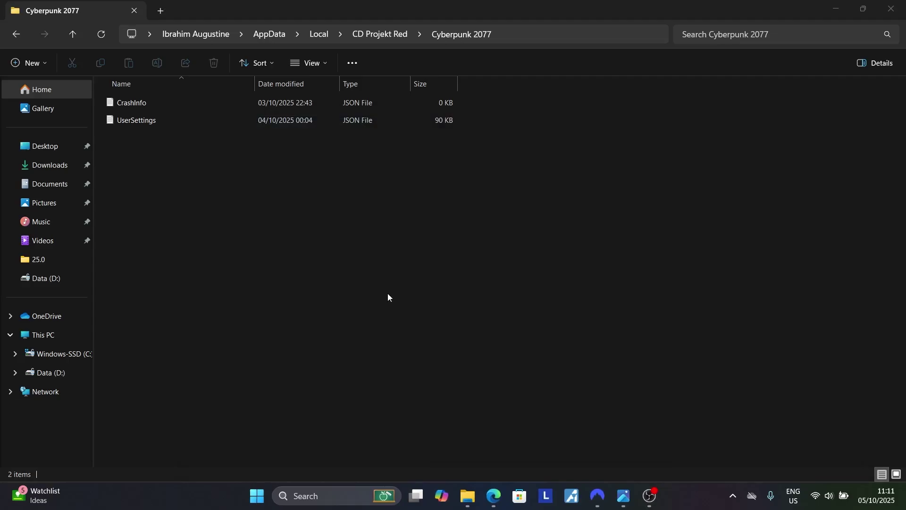
# Reopen UserSettings.json in Notepad, select all 91,704 characters, and close Notepad.
pyautogui.doubleClick(194, 126)
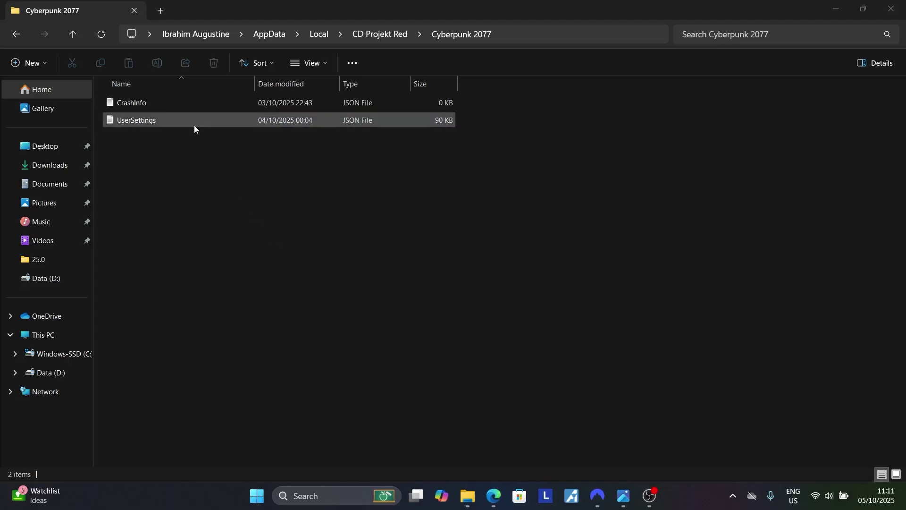
pyautogui.hotkey('ctrl', 'a')
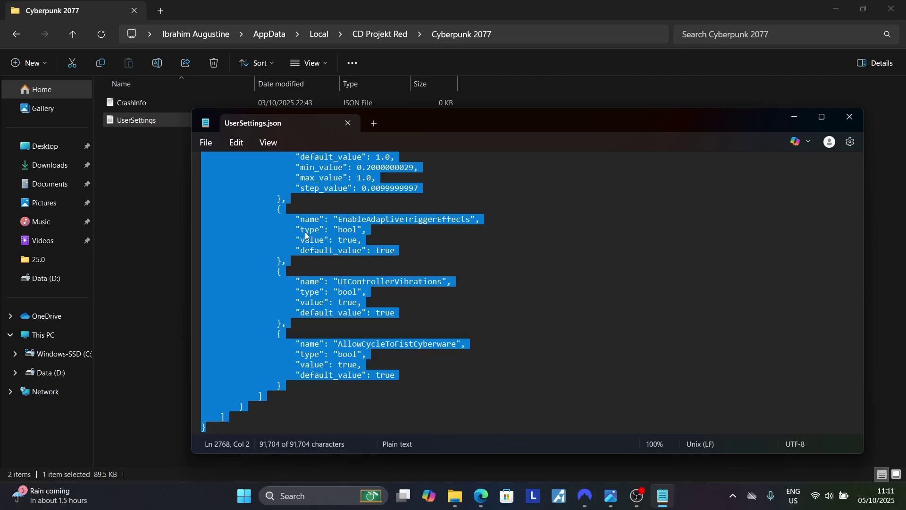
pyautogui.click(855, 121)
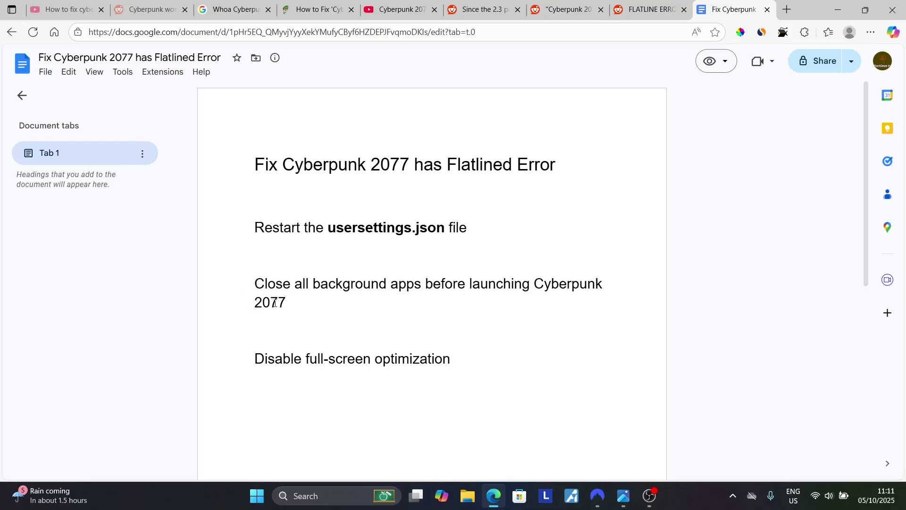
pyautogui.click(330, 494)
pyautogui.write('task')
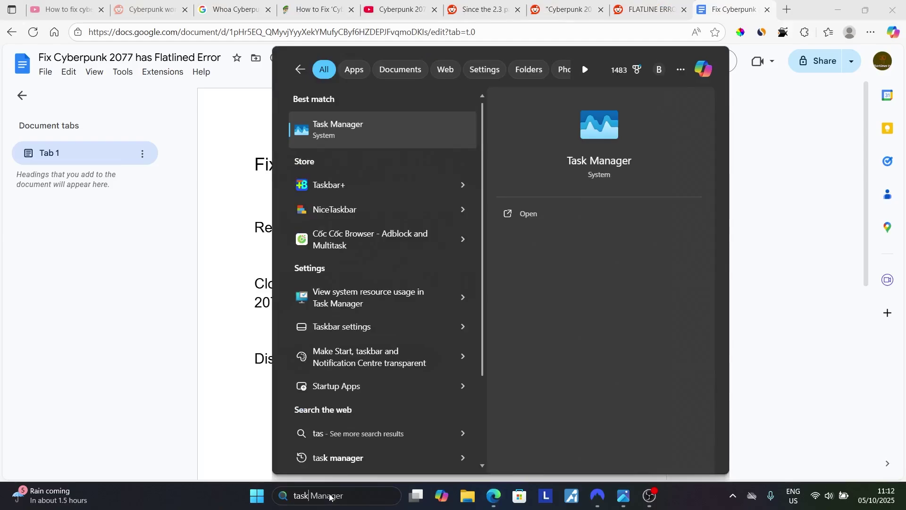
pyautogui.click(524, 217)
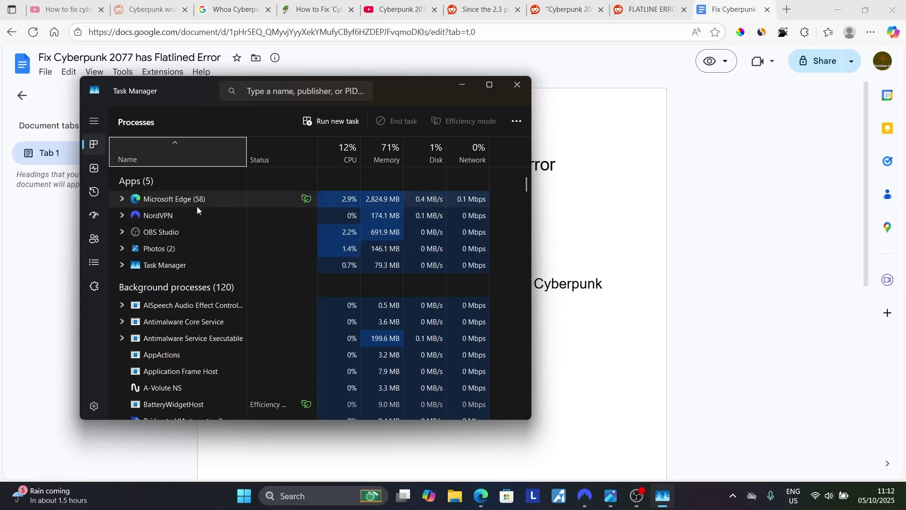
pyautogui.click(182, 213)
pyautogui.rightClick(181, 215)
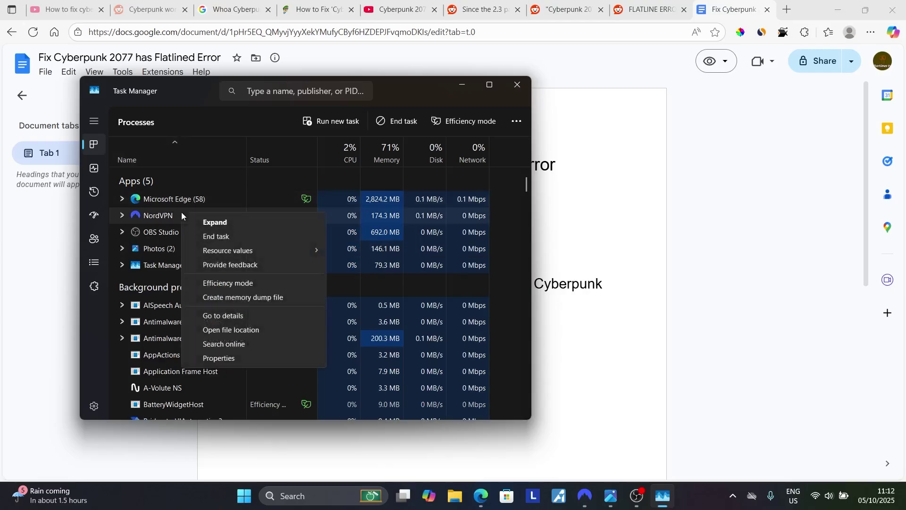
pyautogui.click(177, 212)
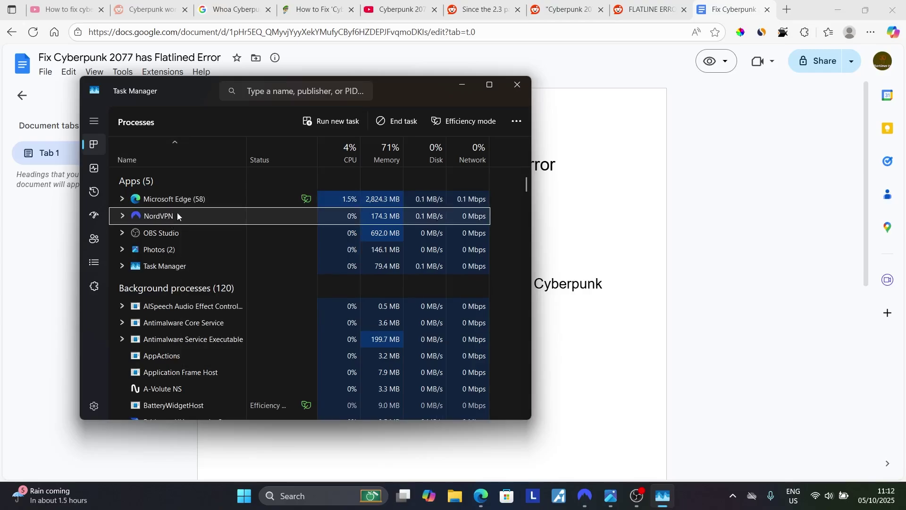
pyautogui.scroll(-3, 186, 322)
pyautogui.scroll(2, 187, 326)
pyautogui.scroll(1, 187, 326)
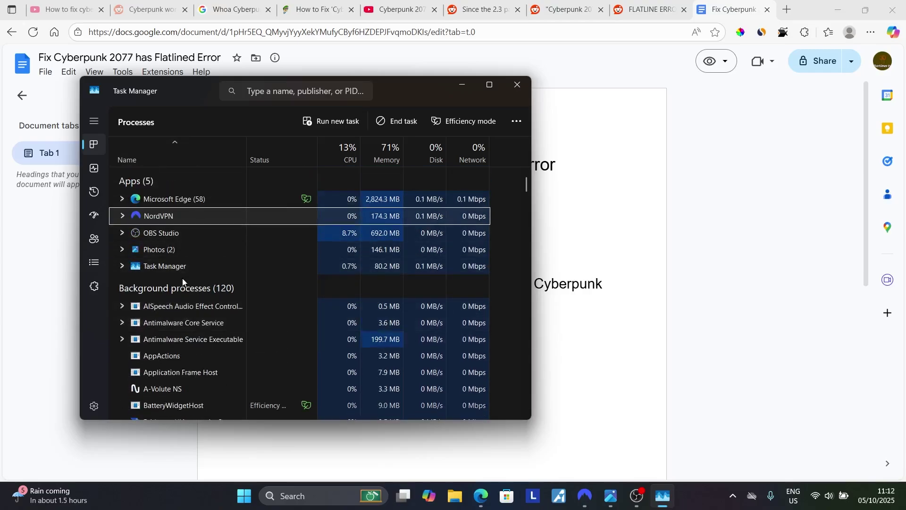
pyautogui.click(517, 86)
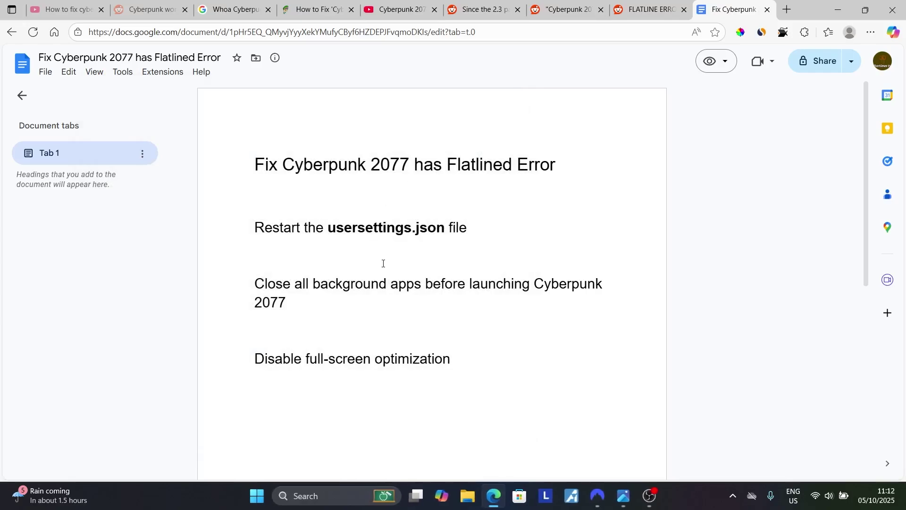
# Highlight the 'Disable full-screen optimization' fix, then open Data (D:)\Cbpunk-2ksvenseven-SteamRIP.com\Cbrpnk 2zero77.
pyautogui.moveTo(243, 356); pyautogui.dragTo(444, 358)
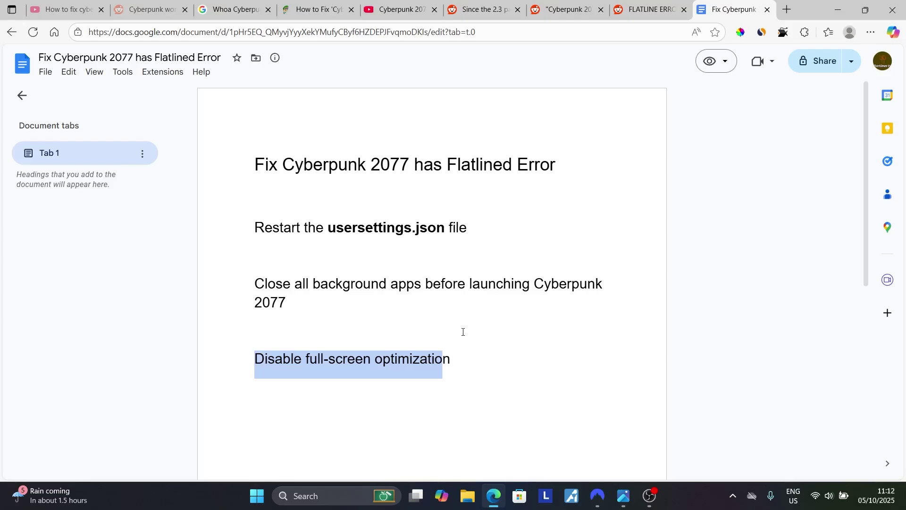
pyautogui.press('super+e')
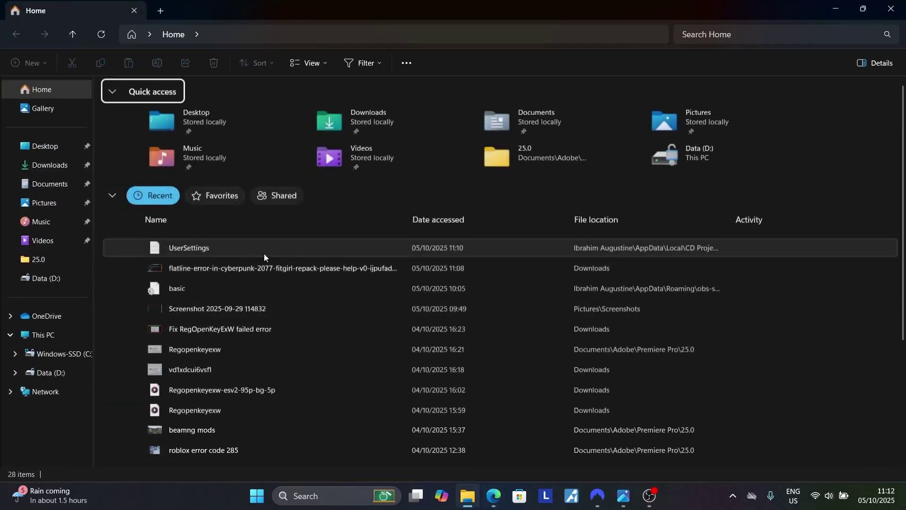
pyautogui.click(64, 278)
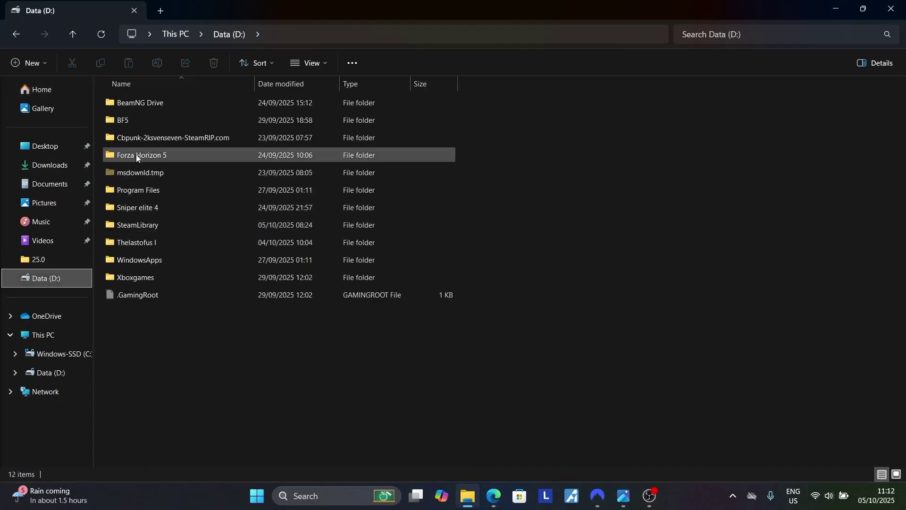
pyautogui.doubleClick(150, 140)
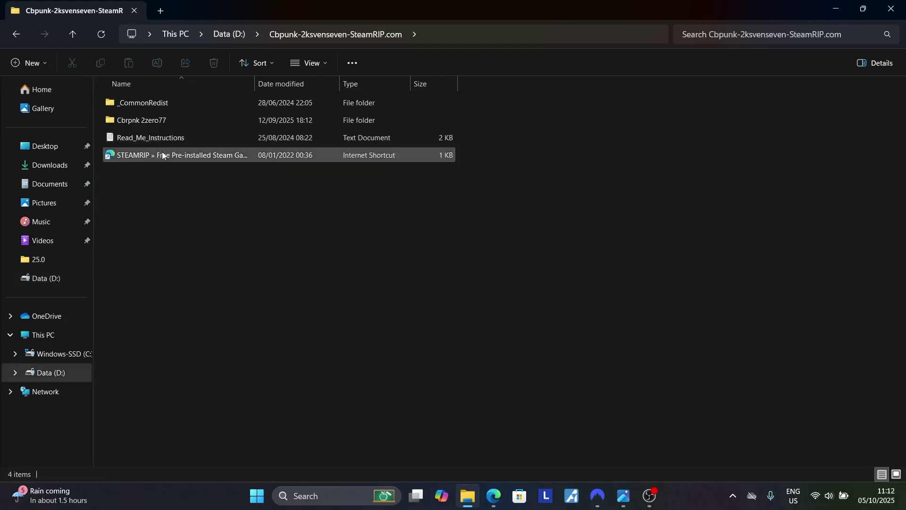
pyautogui.doubleClick(163, 120)
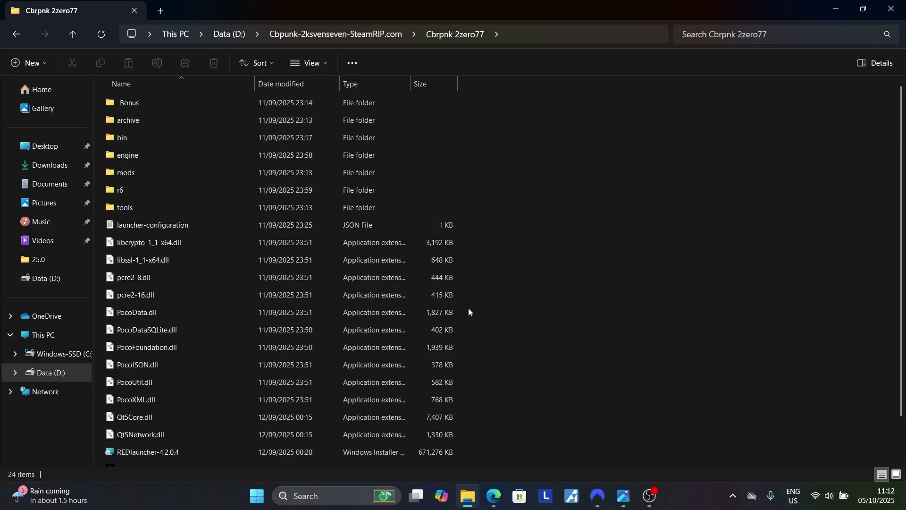
# Open bin\x64 and select the Cyberpunk2077 application.
pyautogui.scroll(-2, 505, 314)
pyautogui.scroll(2, 572, 333)
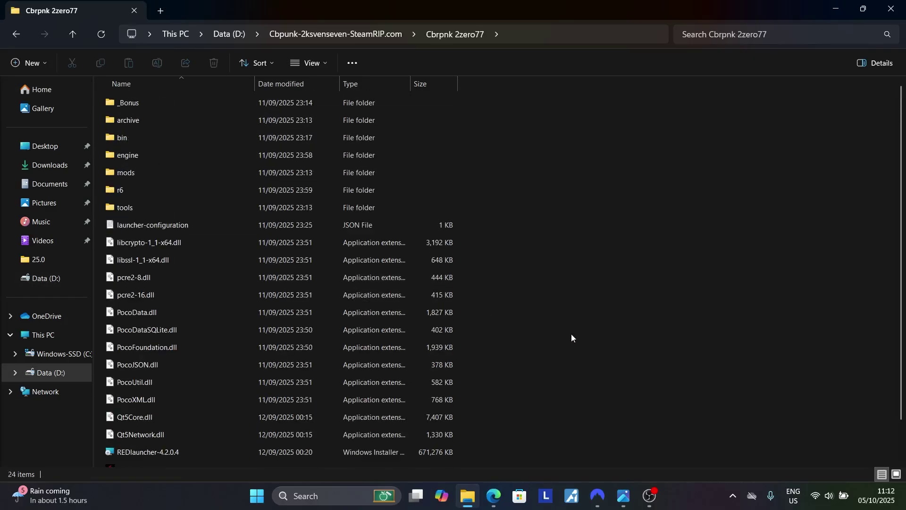
pyautogui.click(138, 138)
pyautogui.doubleClick(139, 138)
pyautogui.doubleClick(159, 102)
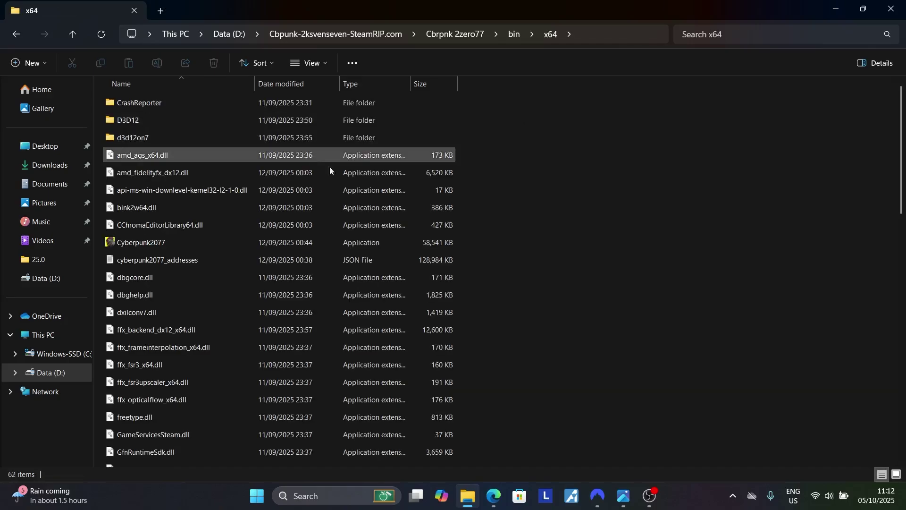
pyautogui.scroll(-3, 607, 289)
pyautogui.click(178, 146)
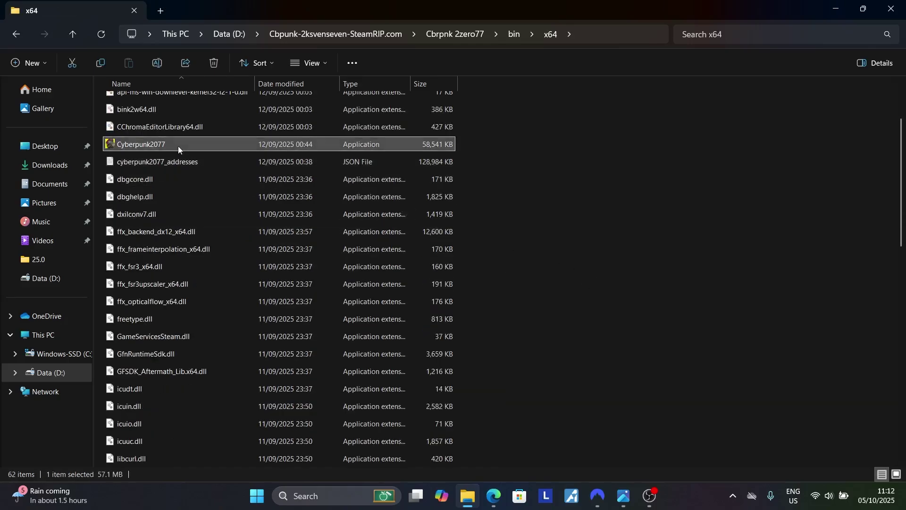
# View the Compatibility tab in Cyberpunk2077's Properties, then close it without changes.
pyautogui.rightClick(178, 146)
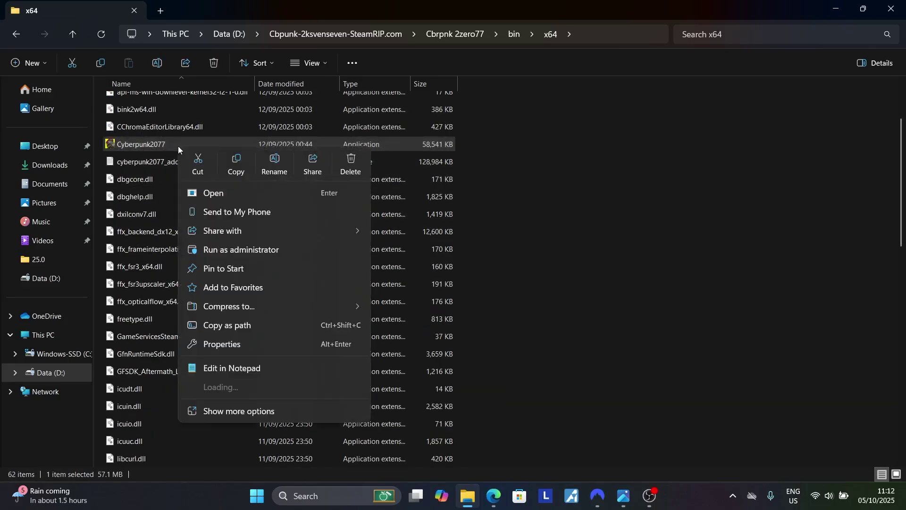
pyautogui.click(222, 344)
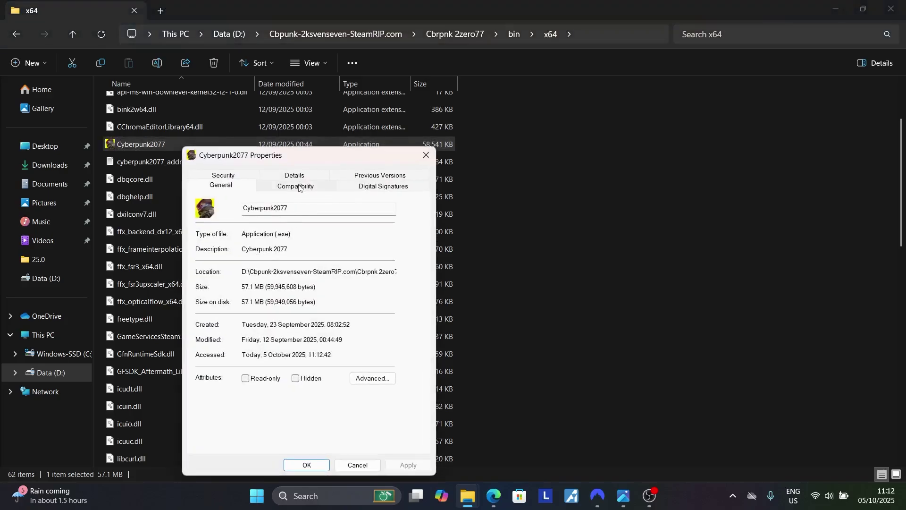
pyautogui.click(299, 186)
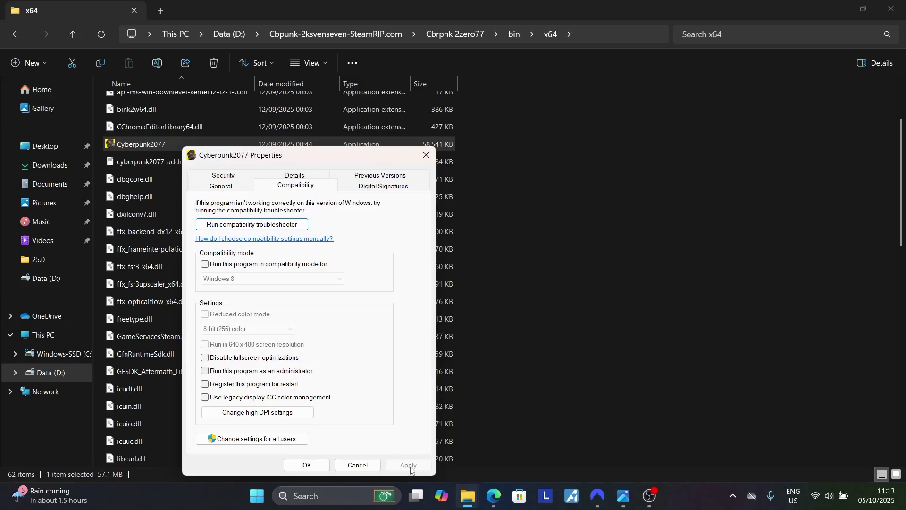
pyautogui.click(425, 157)
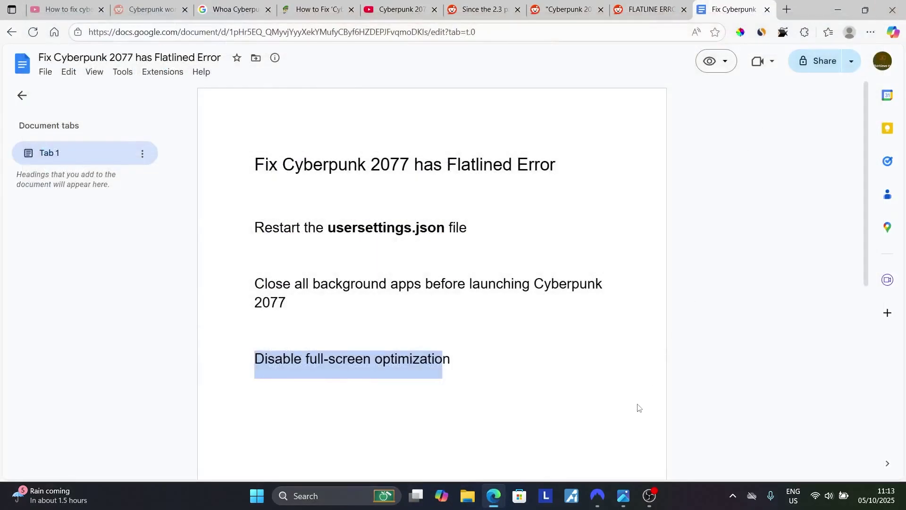
# Show the 'Whoa! Cyberpunk 2077 has flatlined' crash reporter screenshot in Photos.
pyautogui.click(623, 496)
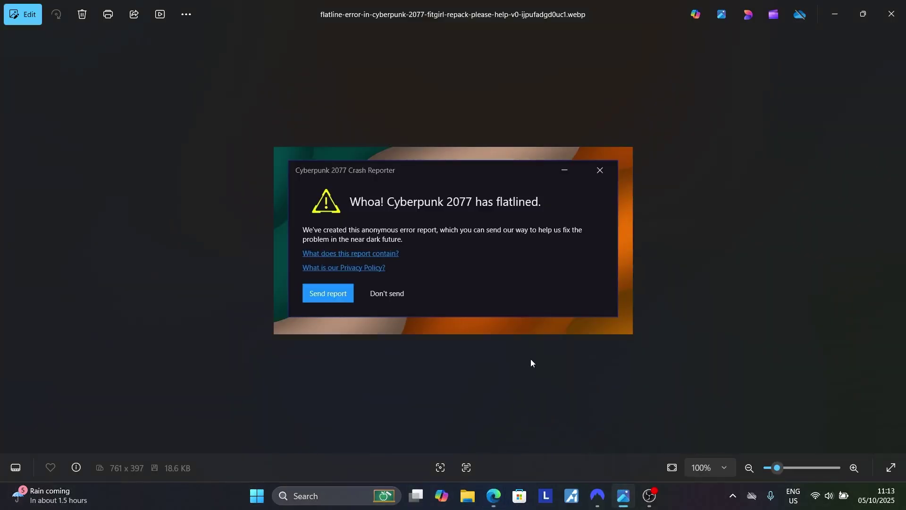